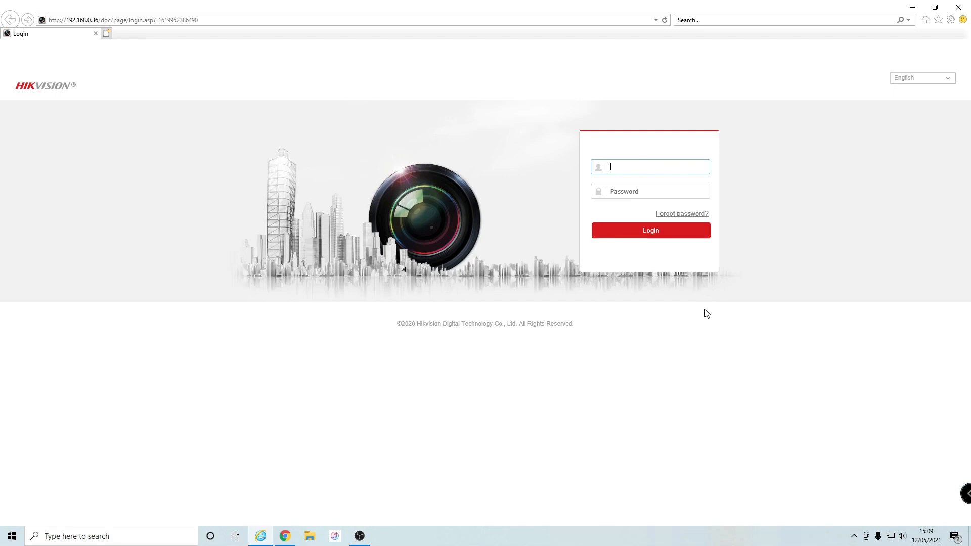
Log in to the NVR web interface with the admin username and account password
type("dnmin")
key("BackSpace")
key("BackSpace")
key("BackSpace")
key("BackSpace")
type("min")
key("Tab")
type("**********")
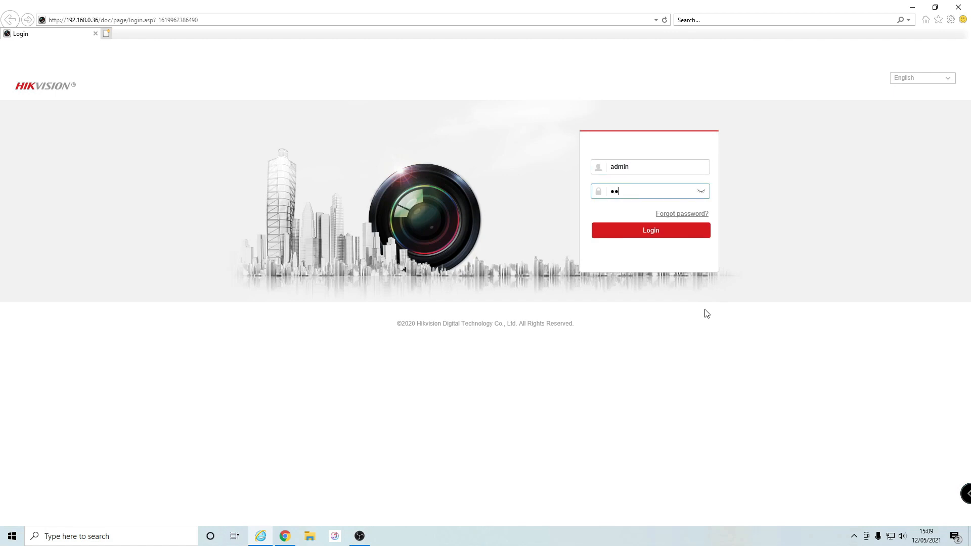
type("****")
key("Return")
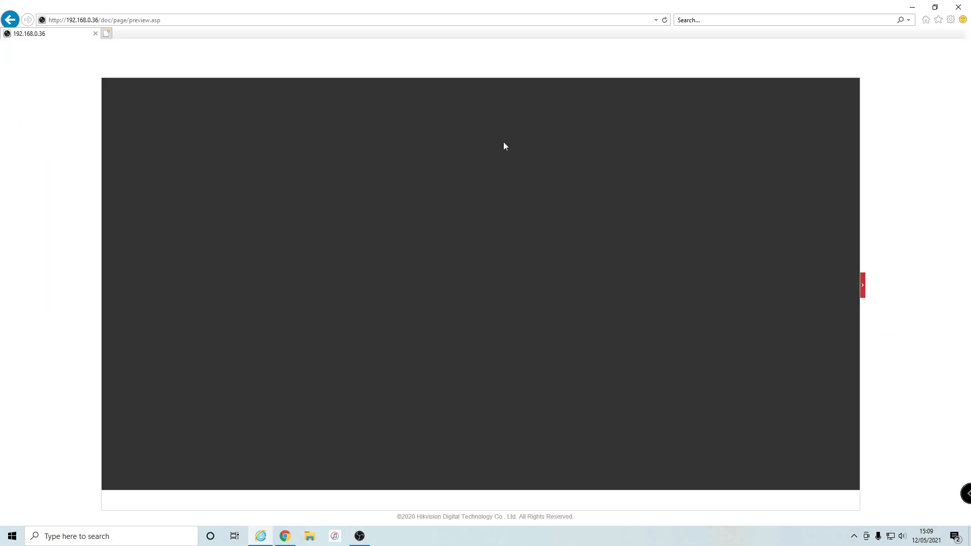
Browse the NVR's Network basic and advanced settings, then show the System Basic Information
left_click(374, 50)
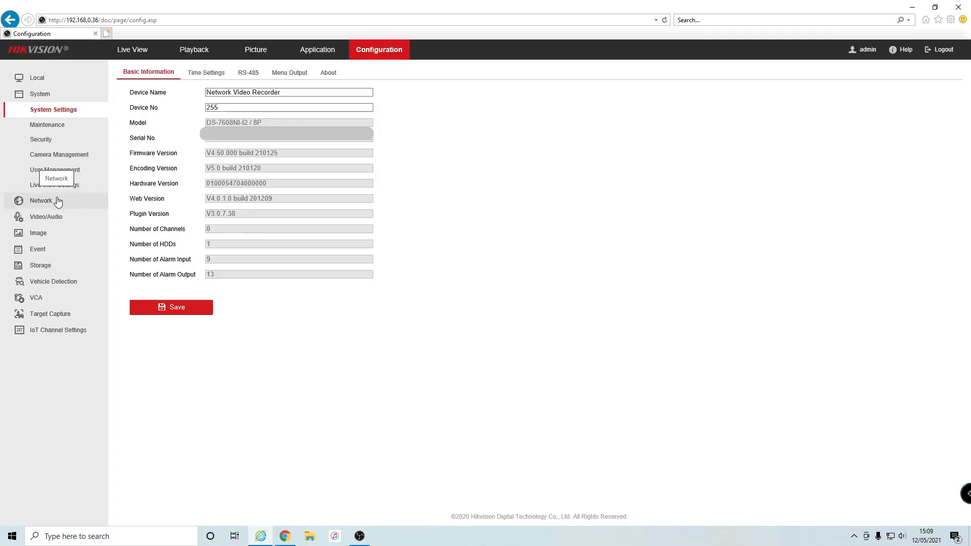
left_click(57, 201)
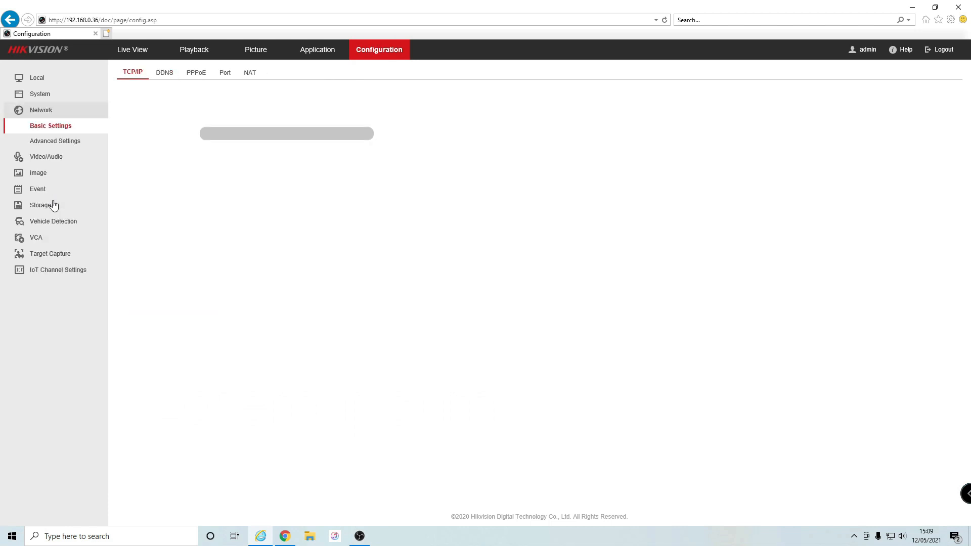
left_click(71, 144)
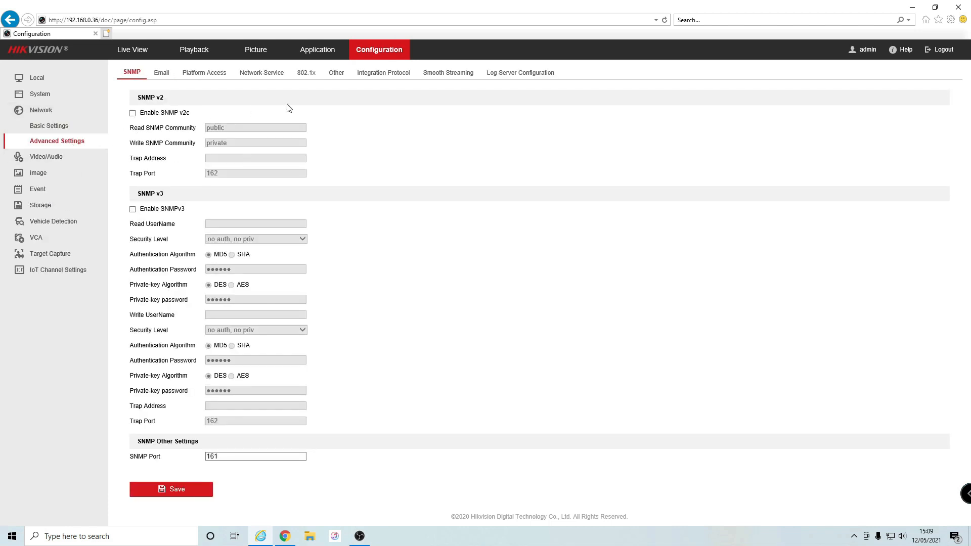
left_click(337, 74)
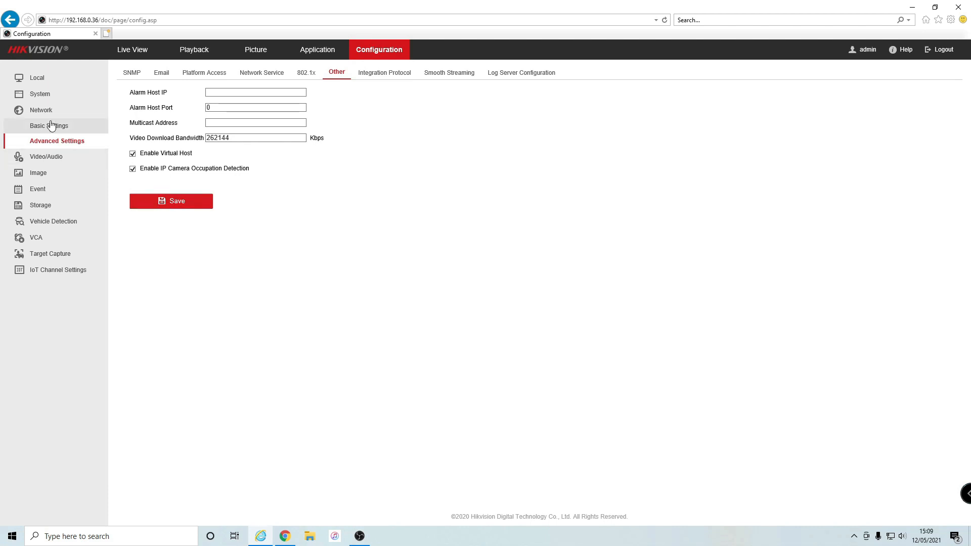
left_click(49, 96)
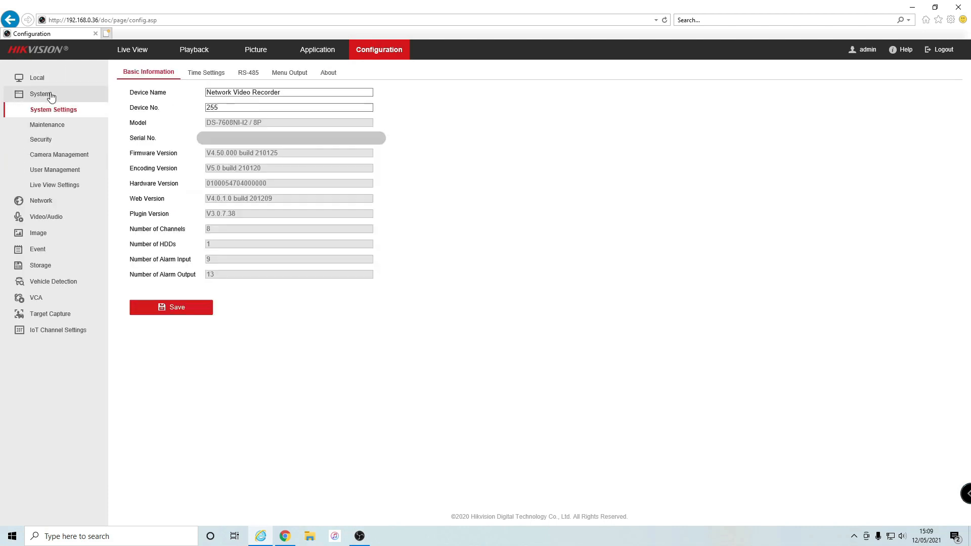
Connect to camera D7 Post's own web page from the IP Camera list
left_click(56, 155)
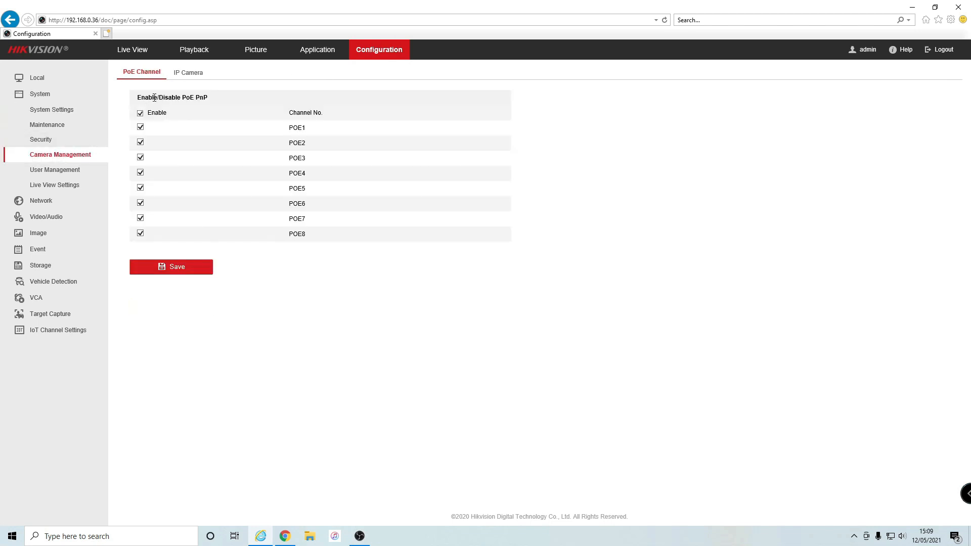
left_click(190, 77)
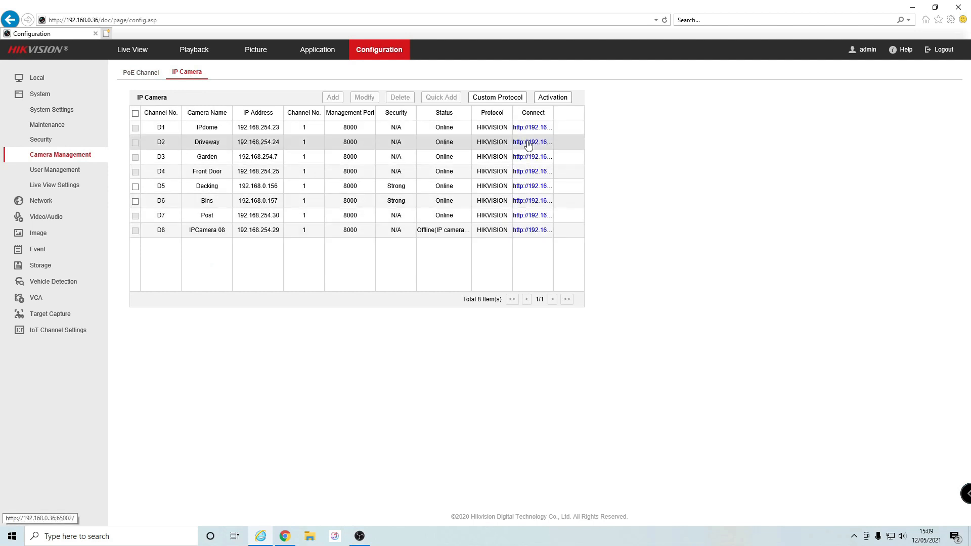
left_click(535, 219)
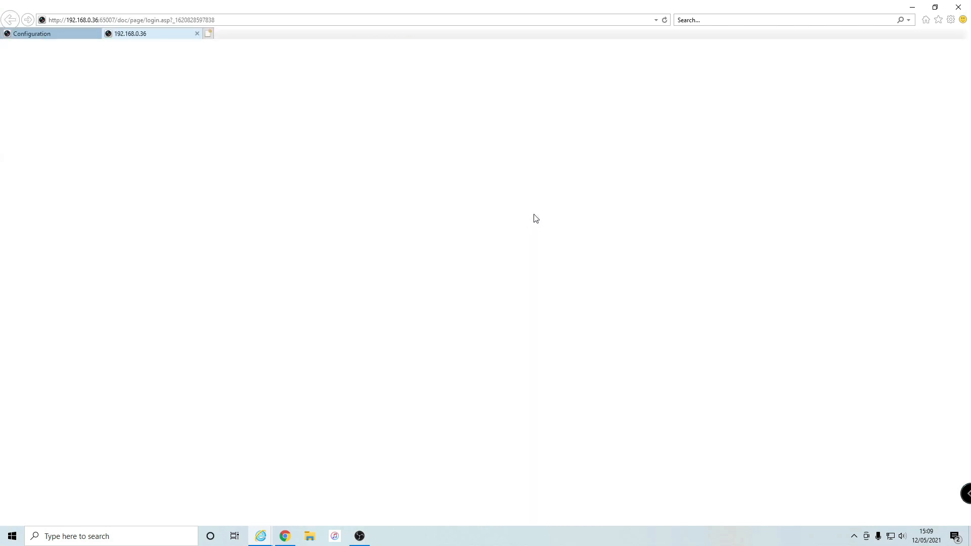
Sign in to camera D7 Post with its username and password and open Configuration
type("admin")
key("Tab")
type("•••••••••••••••")
key("Return")
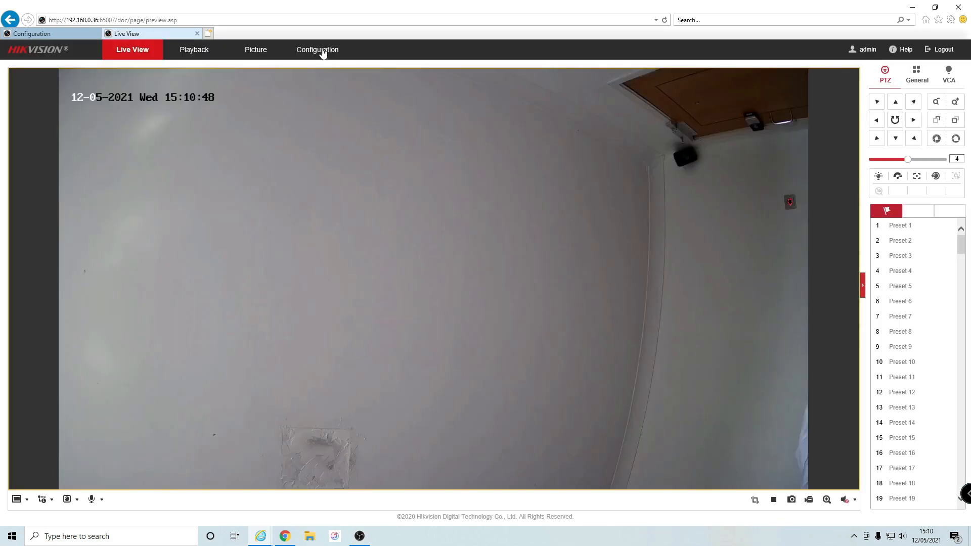
left_click(320, 49)
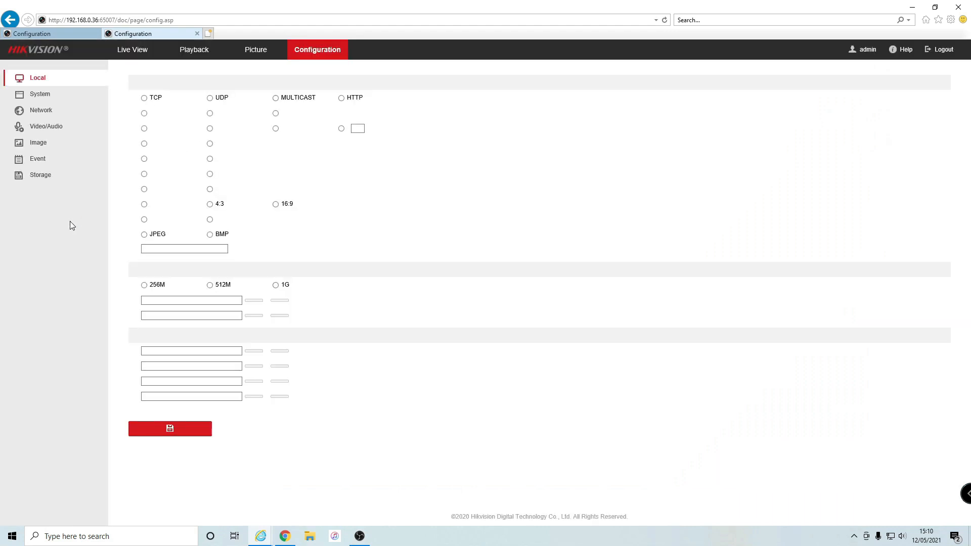
Review the Flashing Alarm Light Output settings, keeping High Frequency flashing
left_click(44, 159)
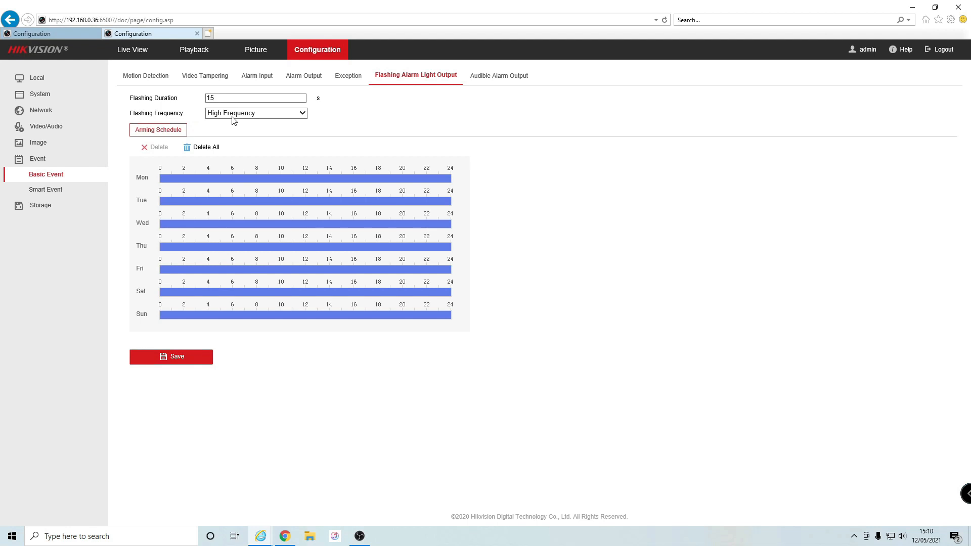
left_click(302, 118)
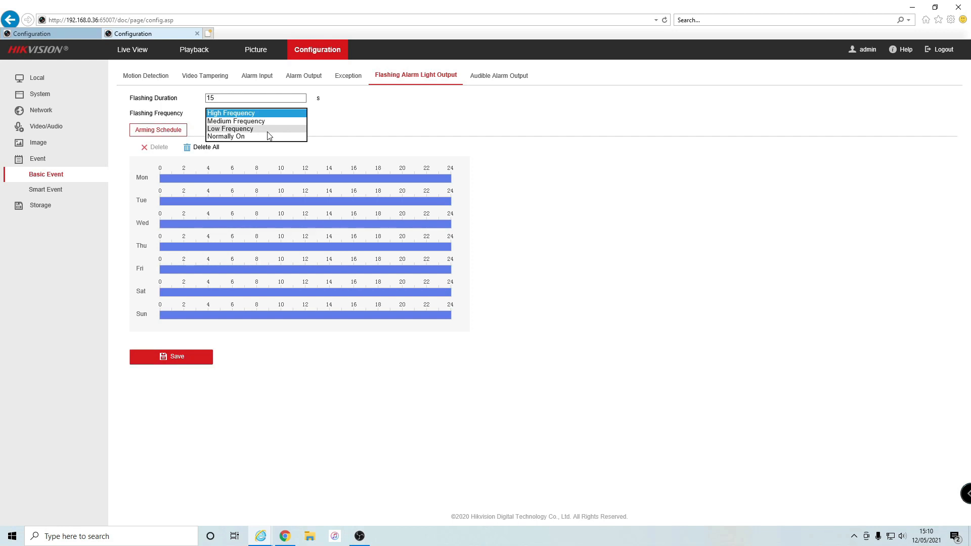
left_click(364, 128)
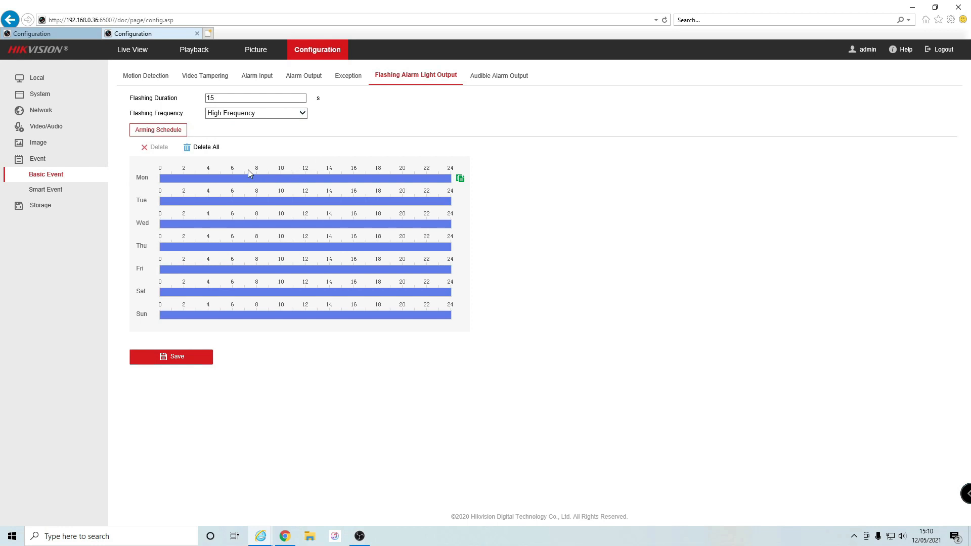
mouse_move(276, 173)
Set the audible alarm to 'Attention please.The area is under surveillance', test it, and save
left_click(510, 78)
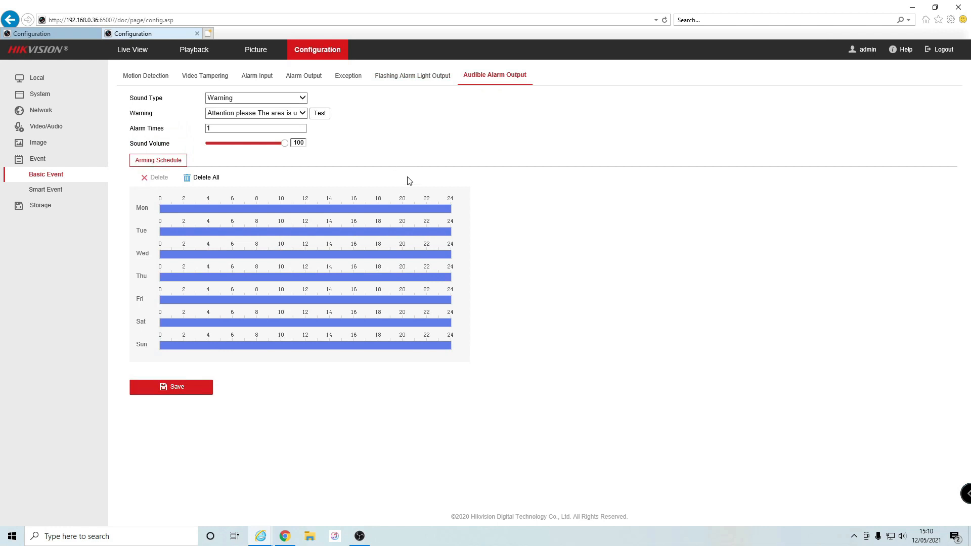
left_click(297, 114)
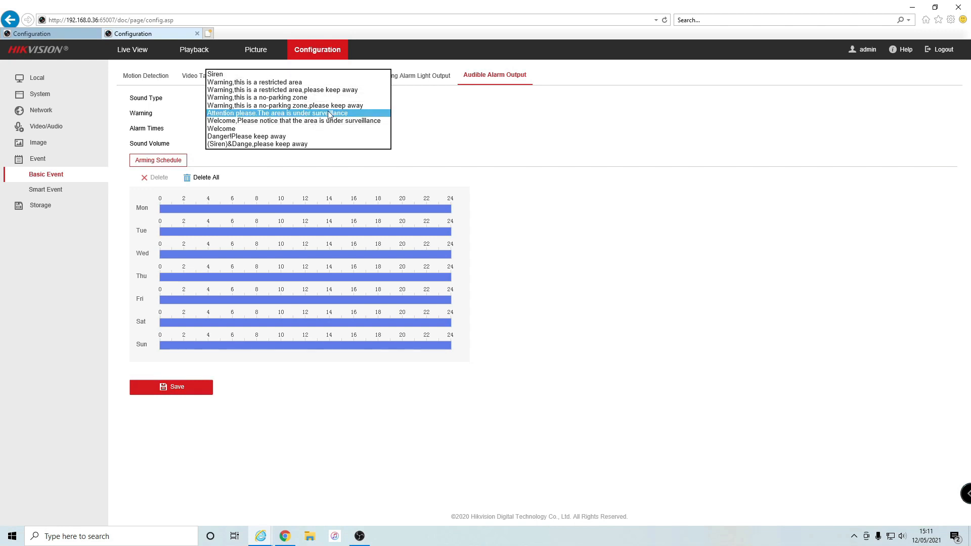
left_click(327, 112)
left_click(325, 114)
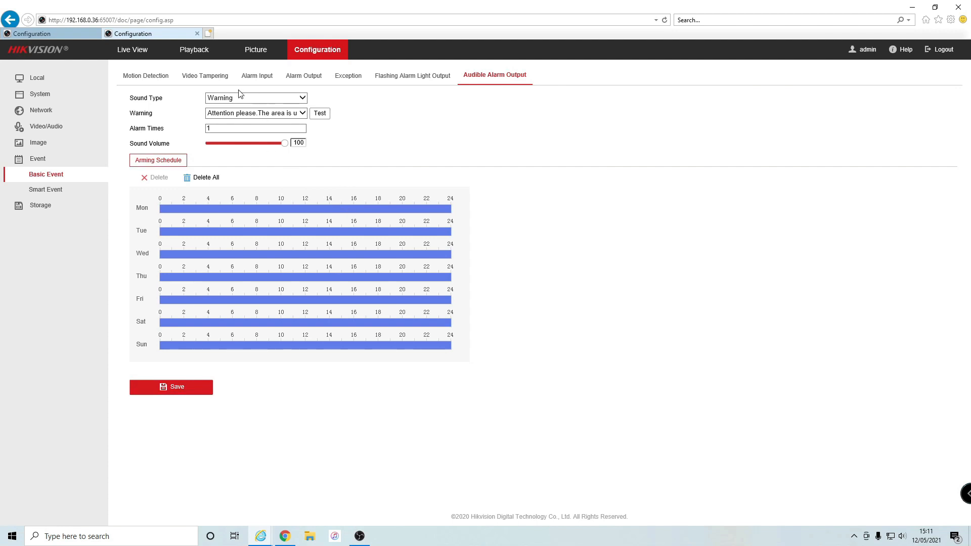
left_click(181, 393)
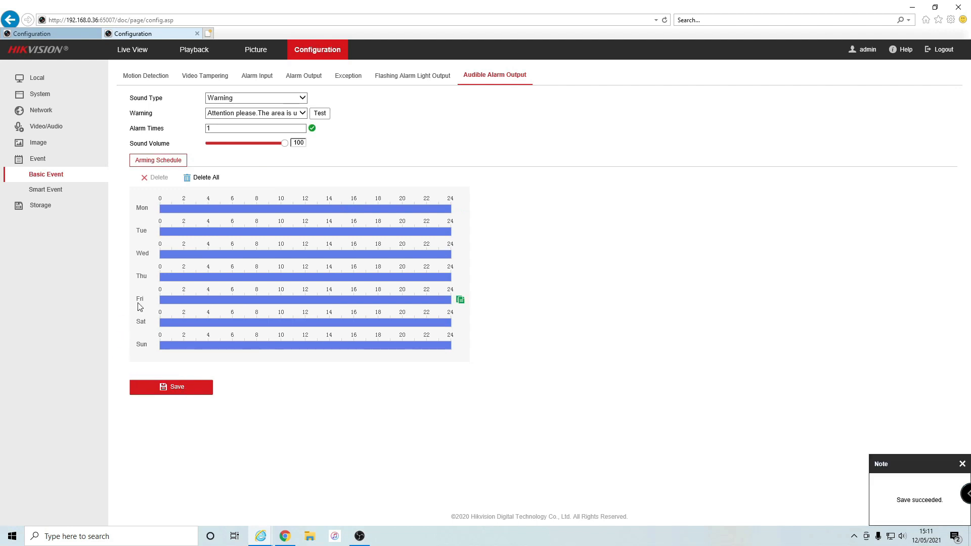
left_click(46, 190)
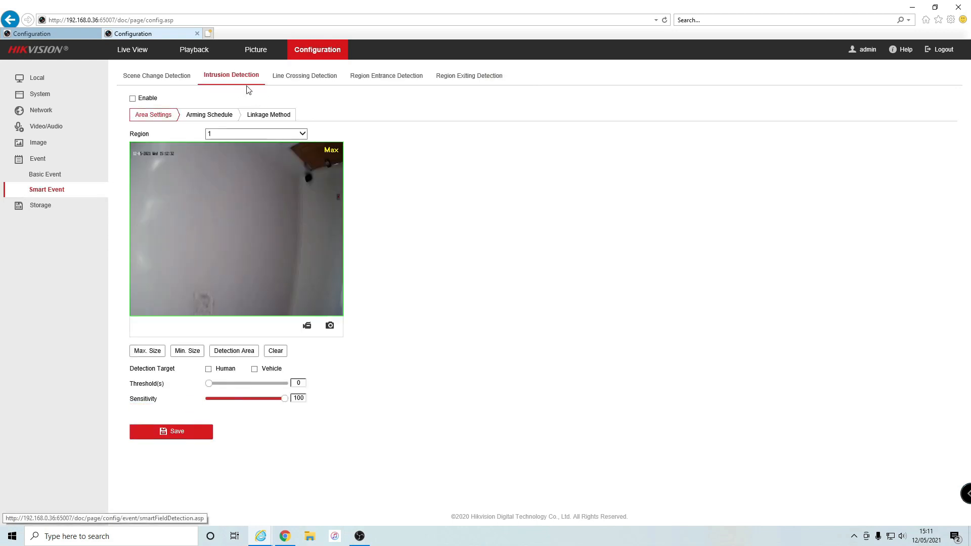
Add Flashing Alarm and Audible Warning to the intrusion detection linkage and save
left_click(277, 120)
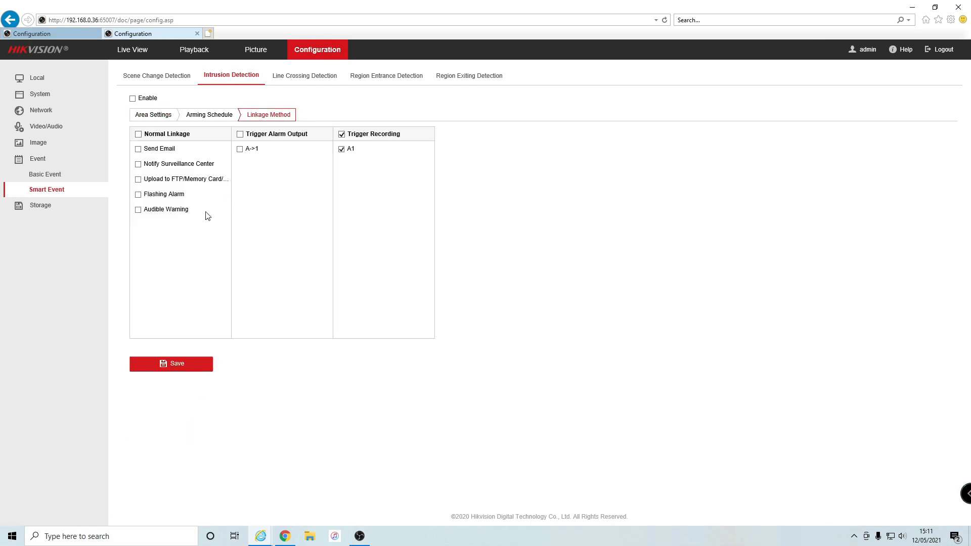
left_click(138, 195)
left_click(138, 211)
left_click(176, 364)
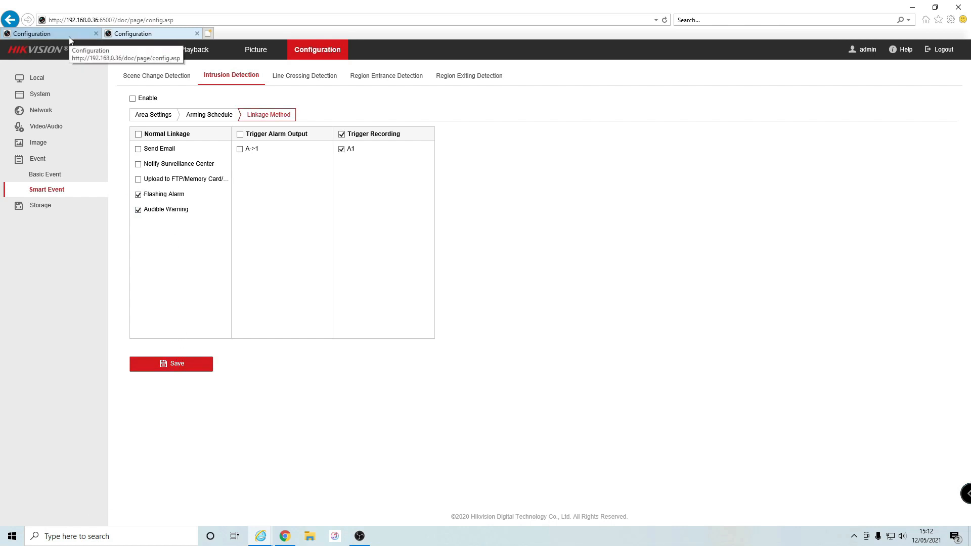
Back on the NVR, show the Smart Event Intrusion Detection settings for camera [D7] Post
left_click(48, 35)
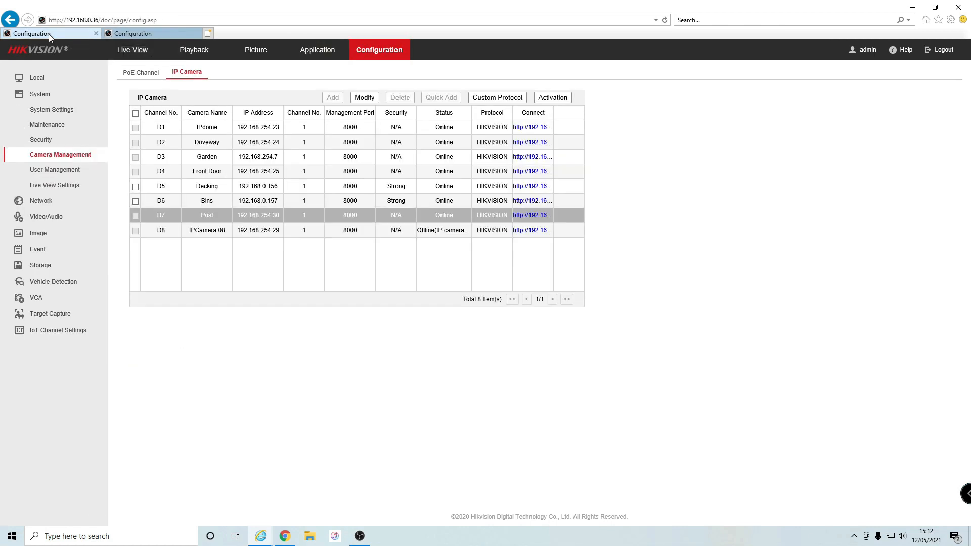
left_click(38, 249)
left_click(51, 190)
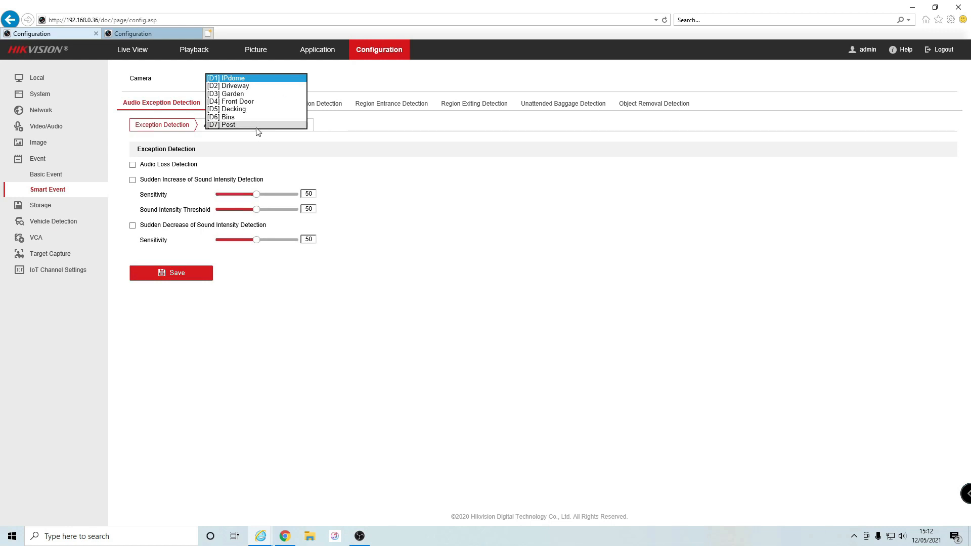
left_click(246, 126)
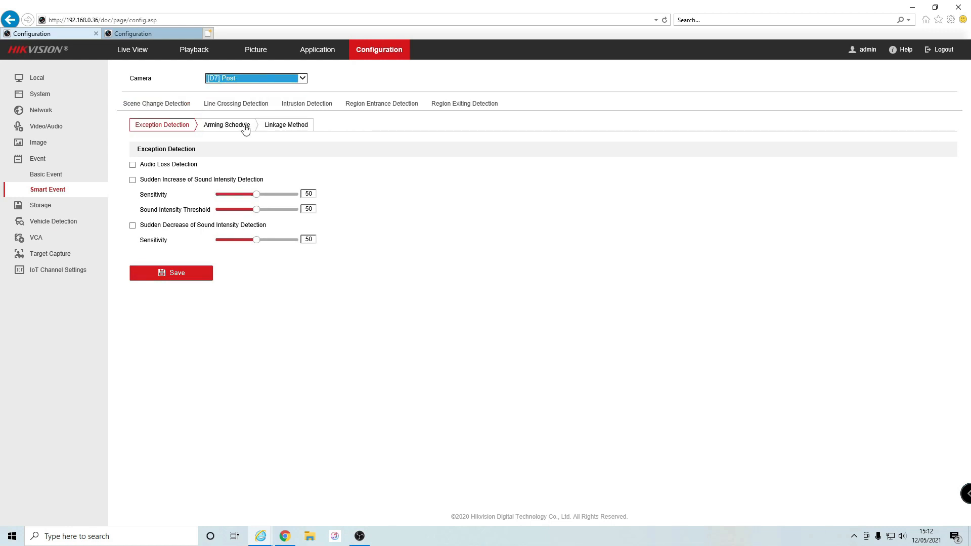
left_click(312, 105)
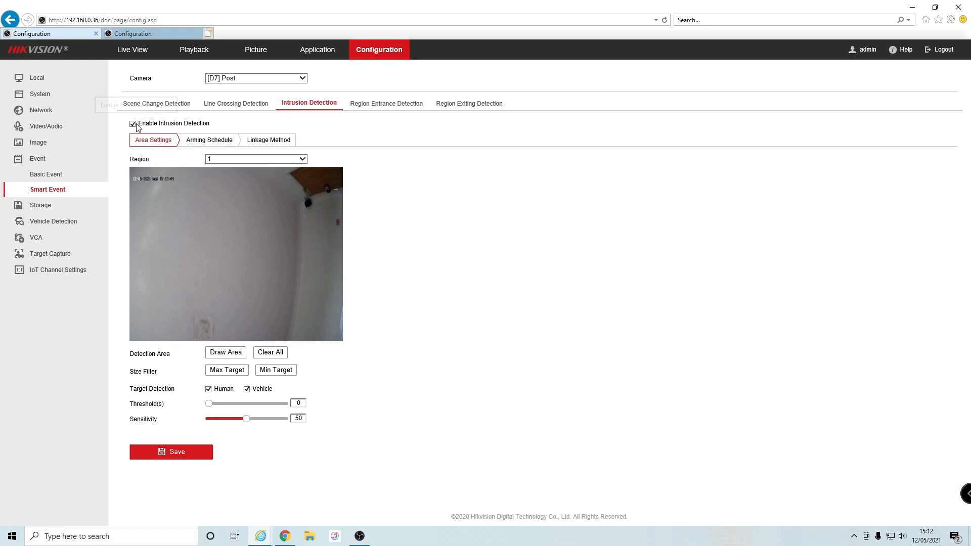
Draw a full-frame rectangular detection area over D7's preview
left_click(232, 355)
left_click(132, 340)
left_click(342, 340)
left_click(341, 173)
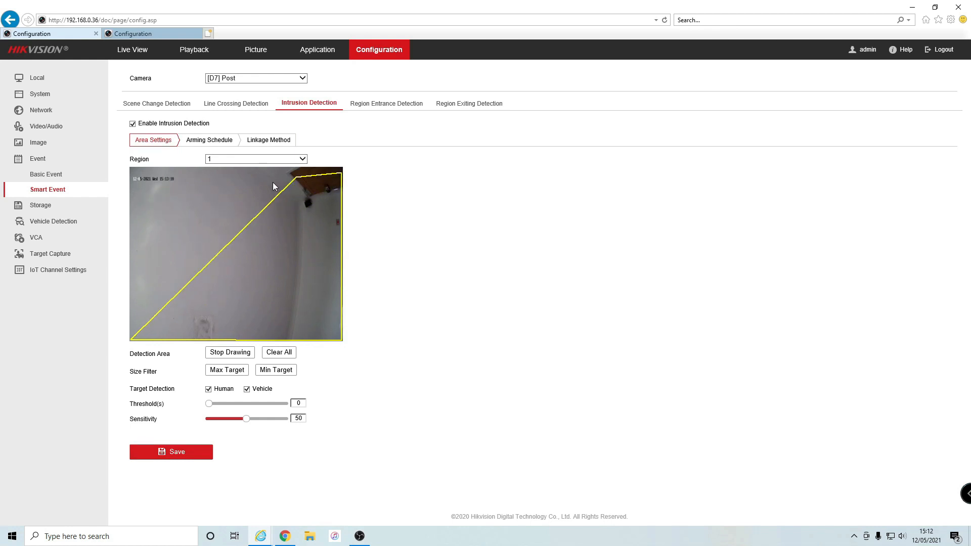
left_click(130, 168)
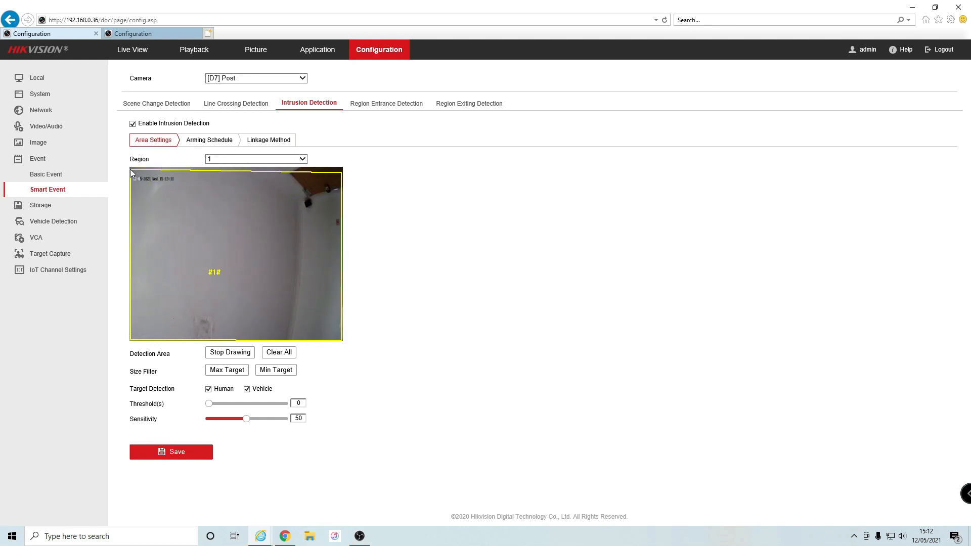
Keep both Human and Vehicle ticked as detection targets
left_click(208, 389)
left_click(248, 390)
left_click(208, 389)
left_click(247, 390)
Check the linkage options, then save D7's intrusion detection area settings
left_click(268, 141)
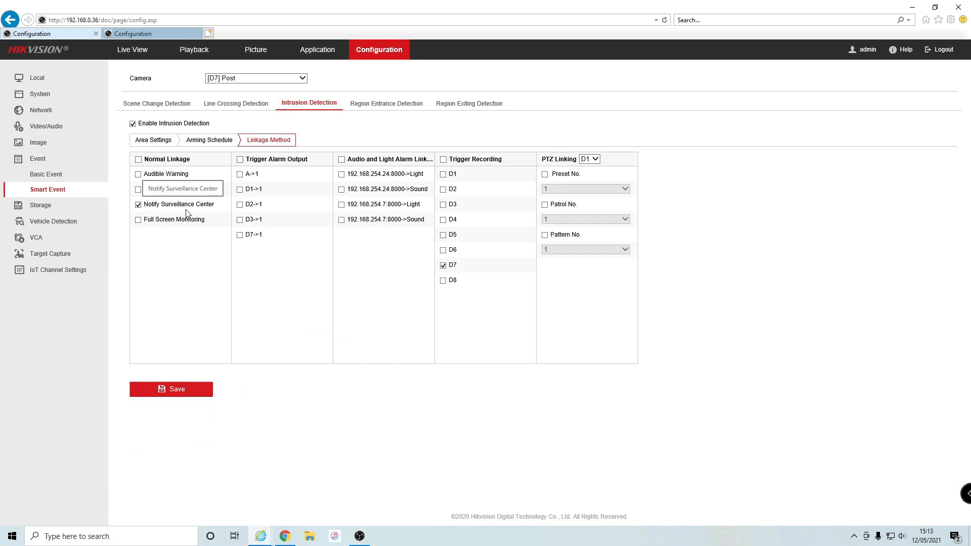
left_click(162, 142)
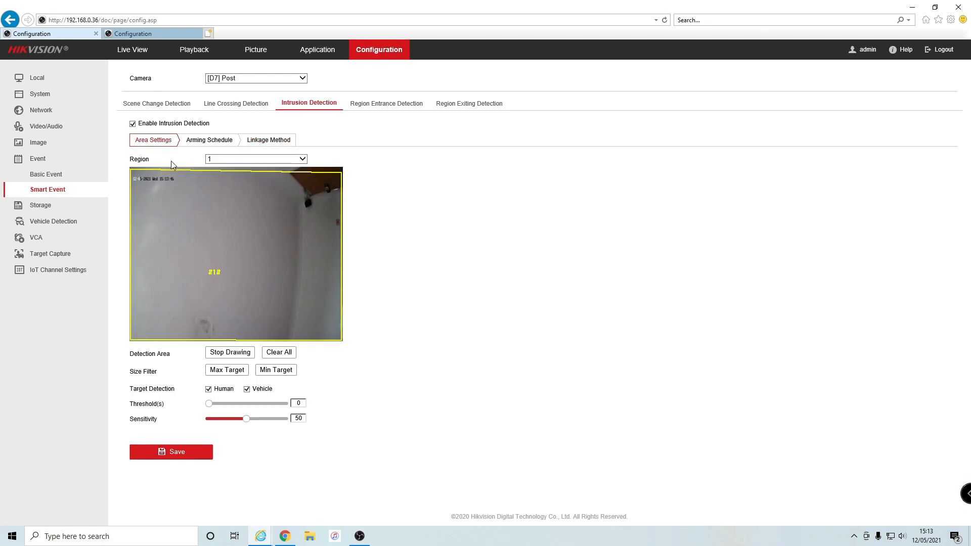
left_click(200, 458)
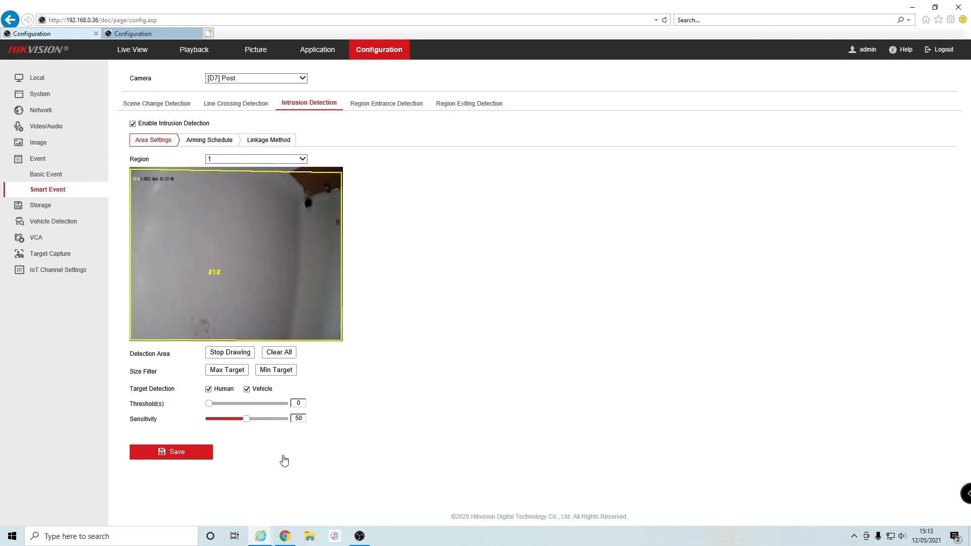